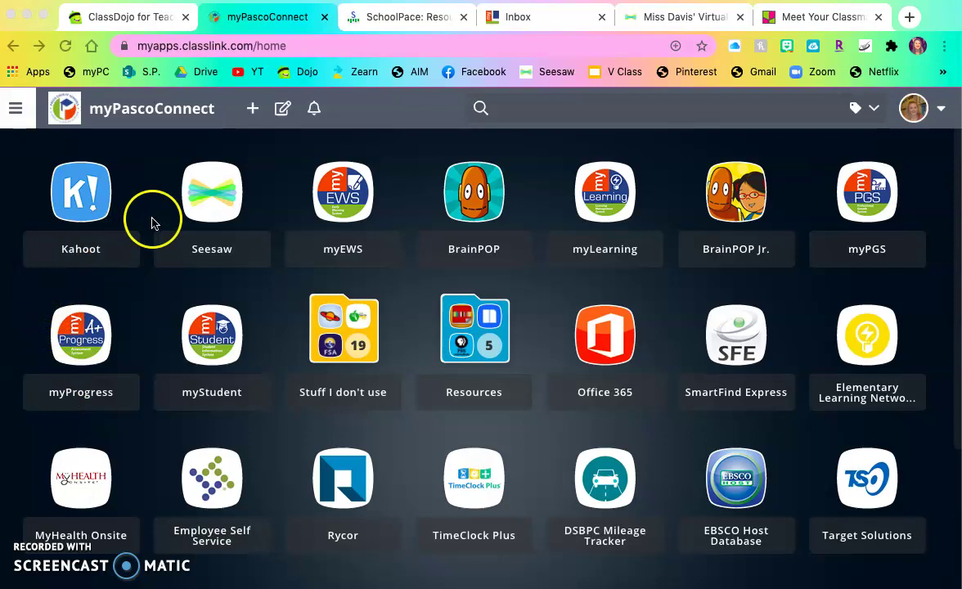
# - Open the App Library and browse the apps in the Pasco County Schools Library
pyautogui.click(254, 111)
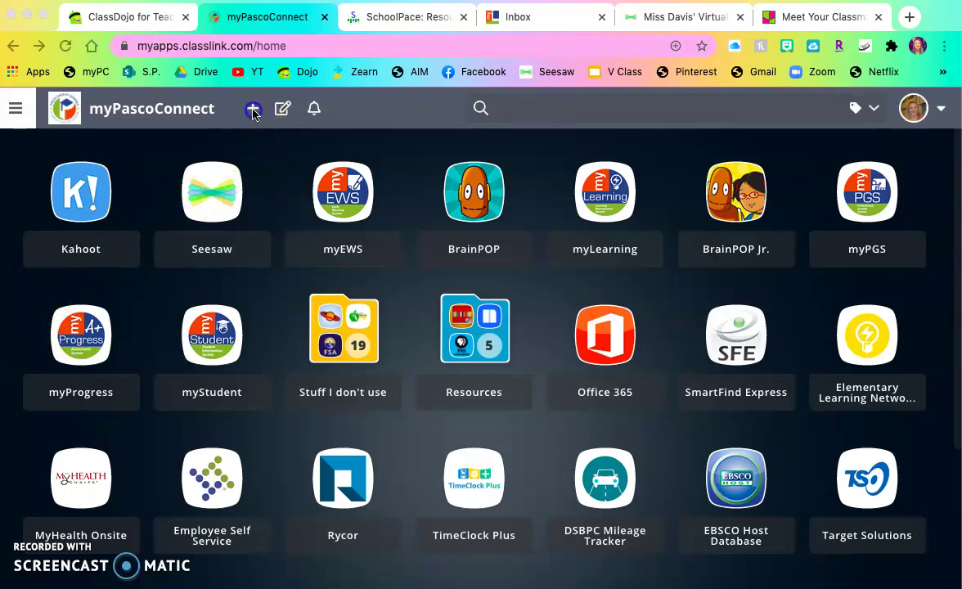
pyautogui.click(254, 111)
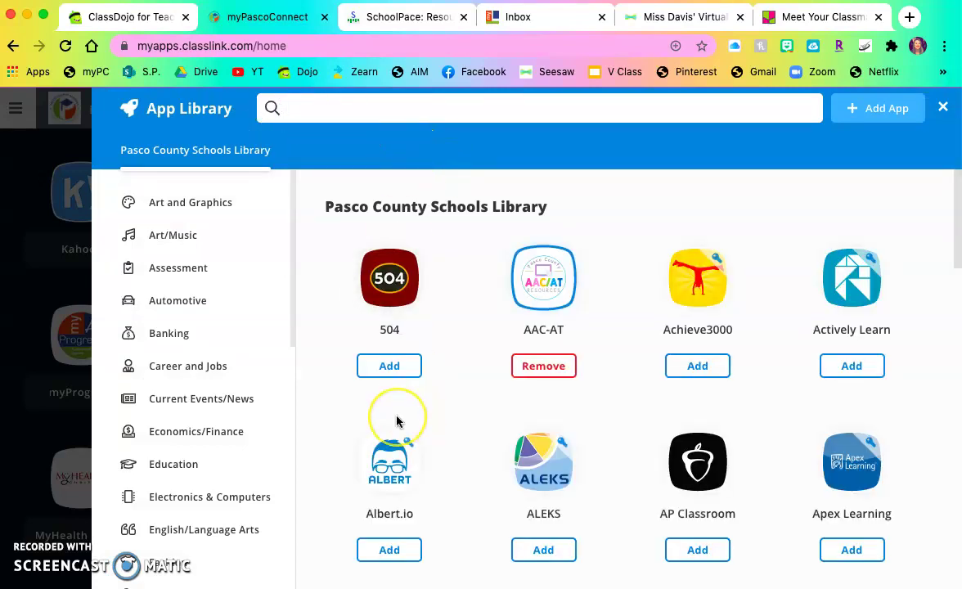
pyautogui.scroll(-1, 397, 421)
pyautogui.scroll(-3, 397, 422)
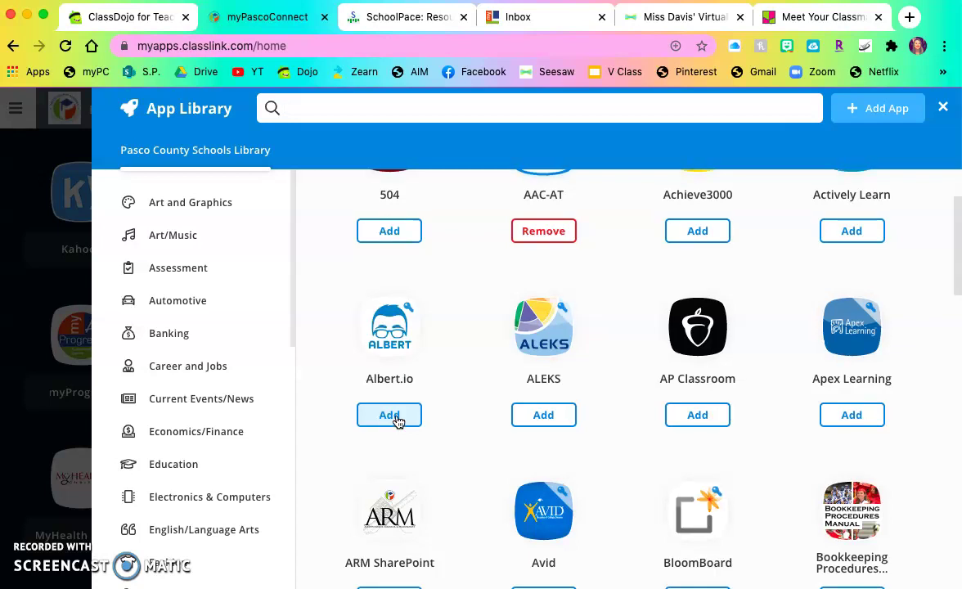
pyautogui.scroll(1, 397, 422)
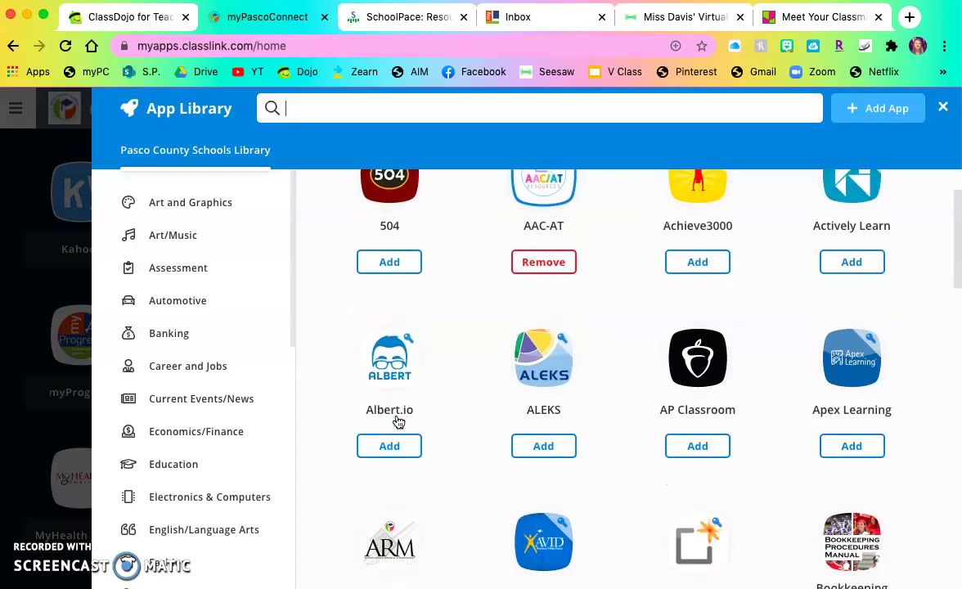
pyautogui.scroll(3, 397, 422)
# - Search the App Library for Seesaw, pick the matching suggestion, and clear the search
pyautogui.click(418, 109)
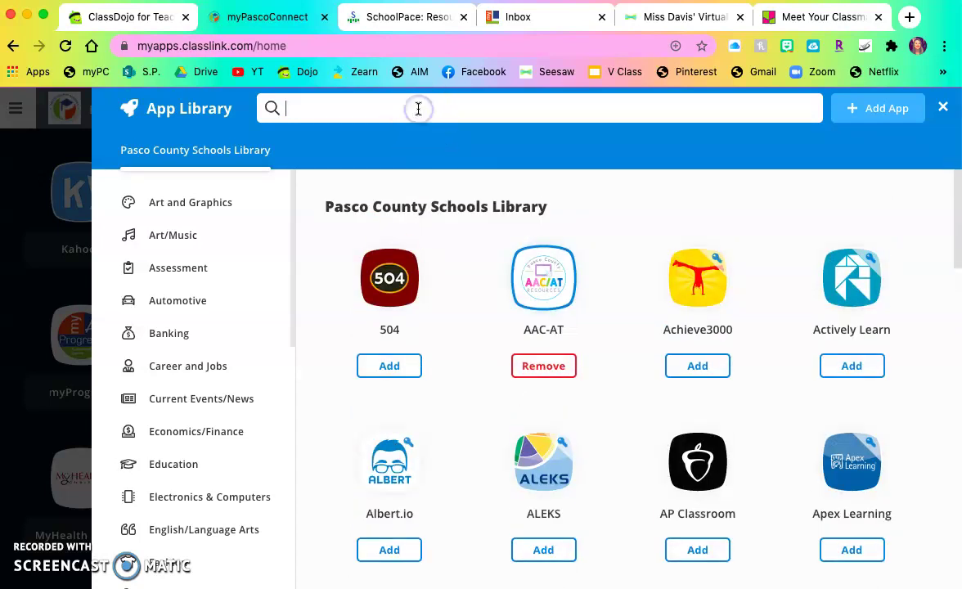
pyautogui.write('sees')
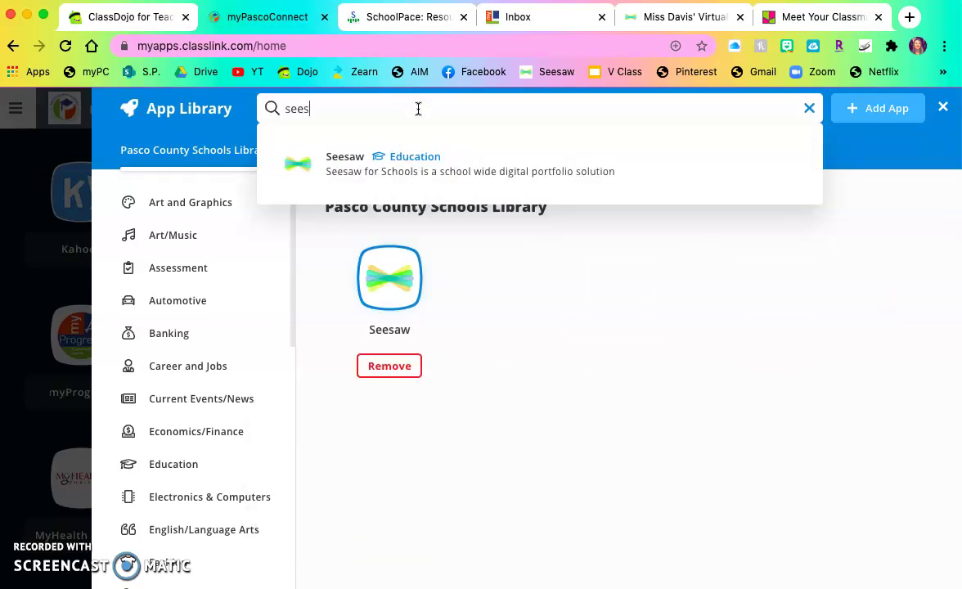
pyautogui.click(344, 166)
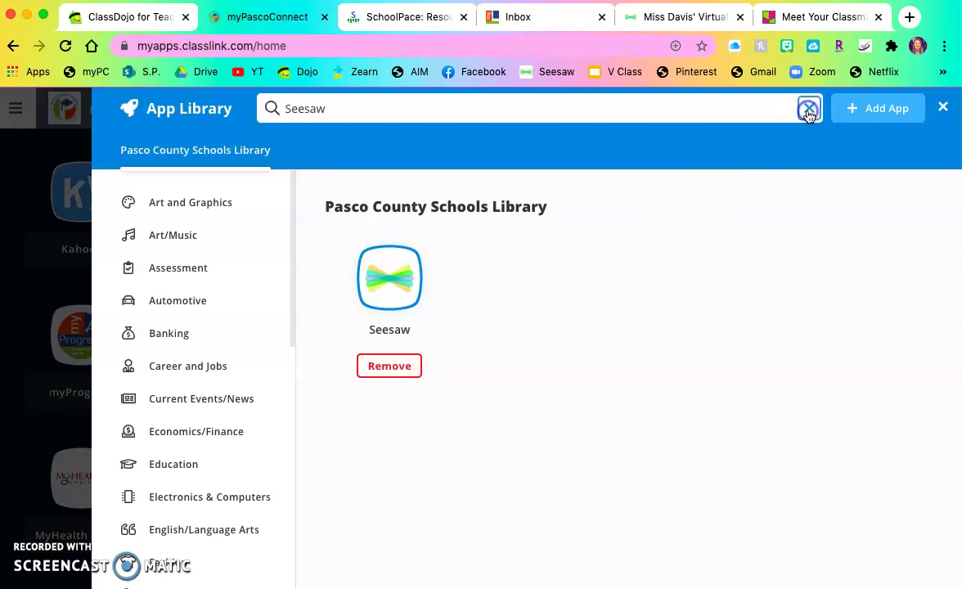
pyautogui.click(808, 109)
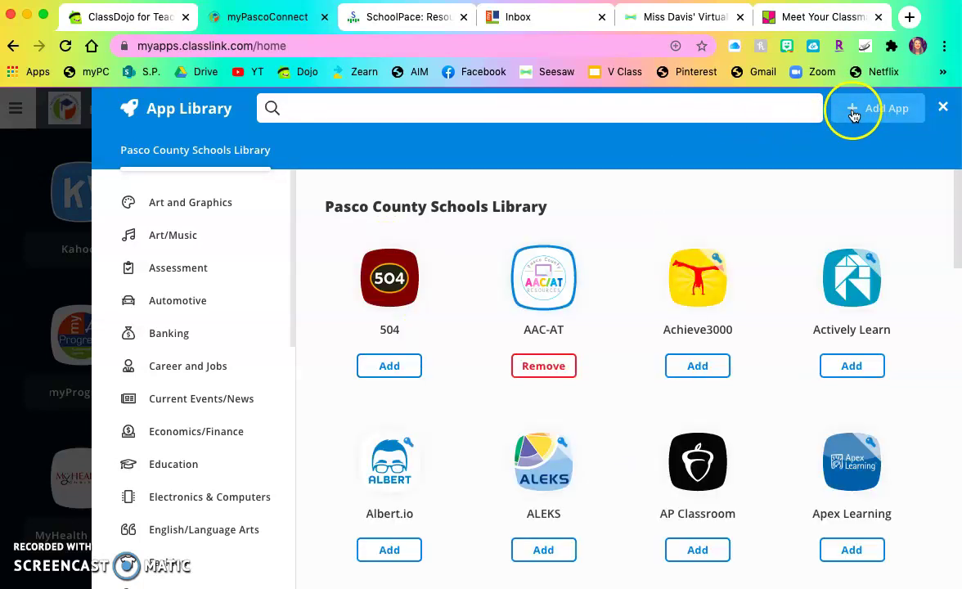
# - Start adding a custom app and enter "Boom Cards" as its name
pyautogui.click(855, 114)
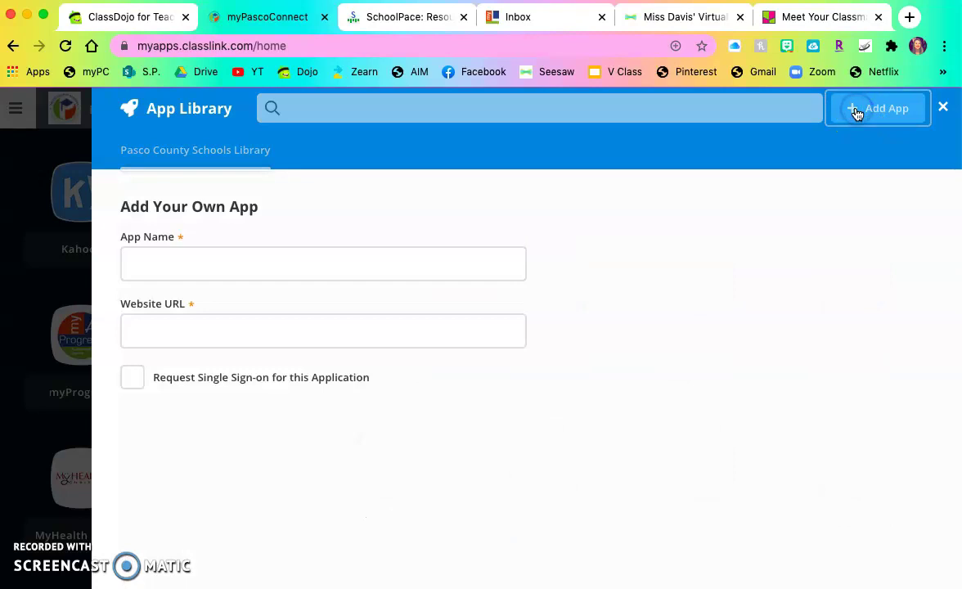
pyautogui.click(374, 265)
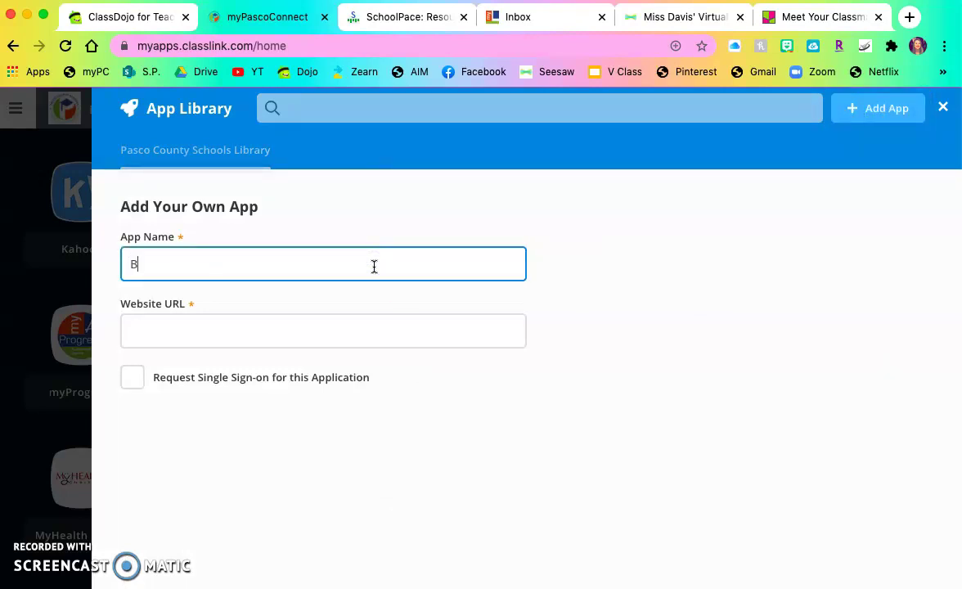
pyautogui.write('Boom Cards')
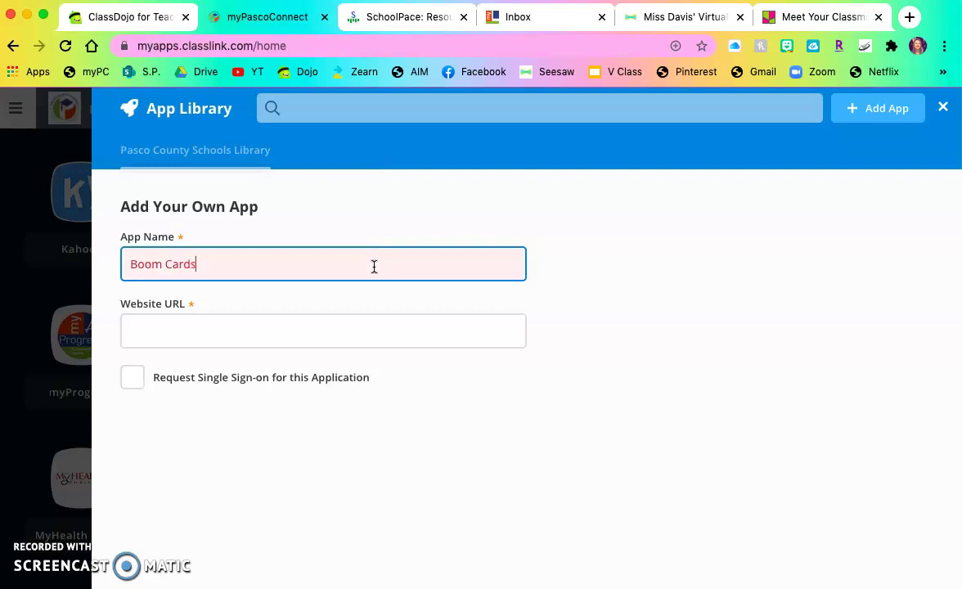
pyautogui.click(381, 296)
# - Open wow.boomlearning.com/signin in a new browser tab and copy the address of the Boom Cards page that loads
pyautogui.click(909, 16)
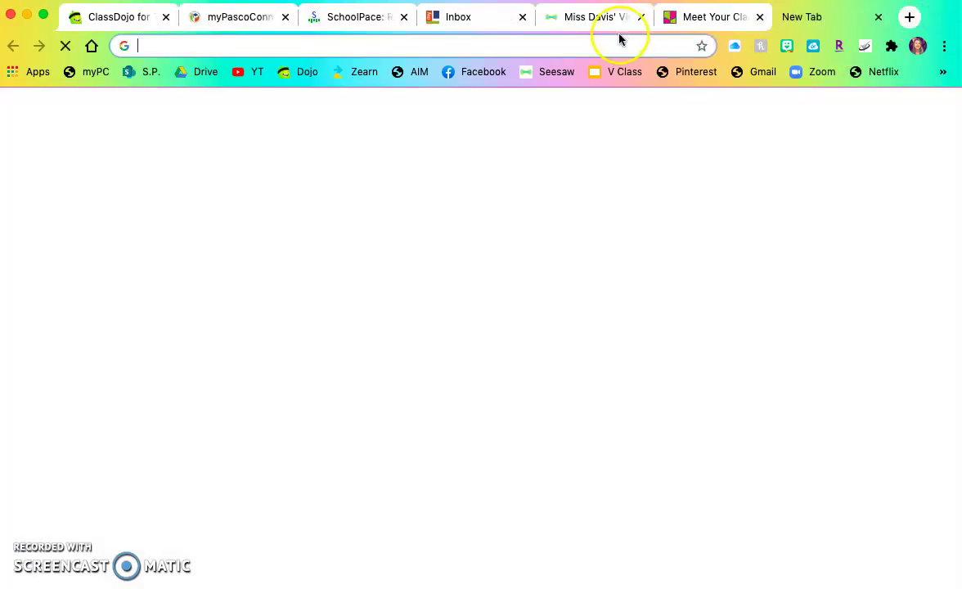
pyautogui.write('b')
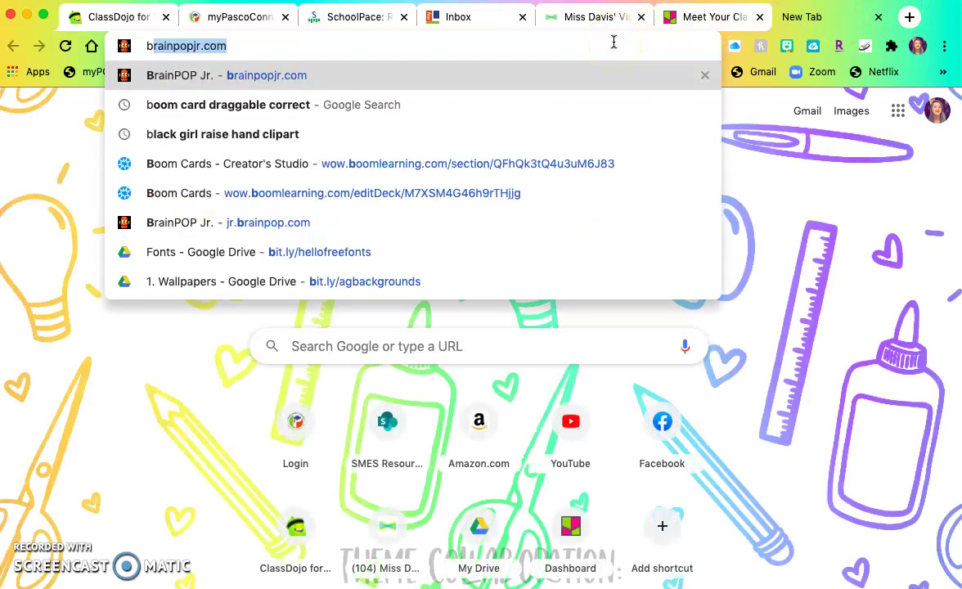
pyautogui.write('oom')
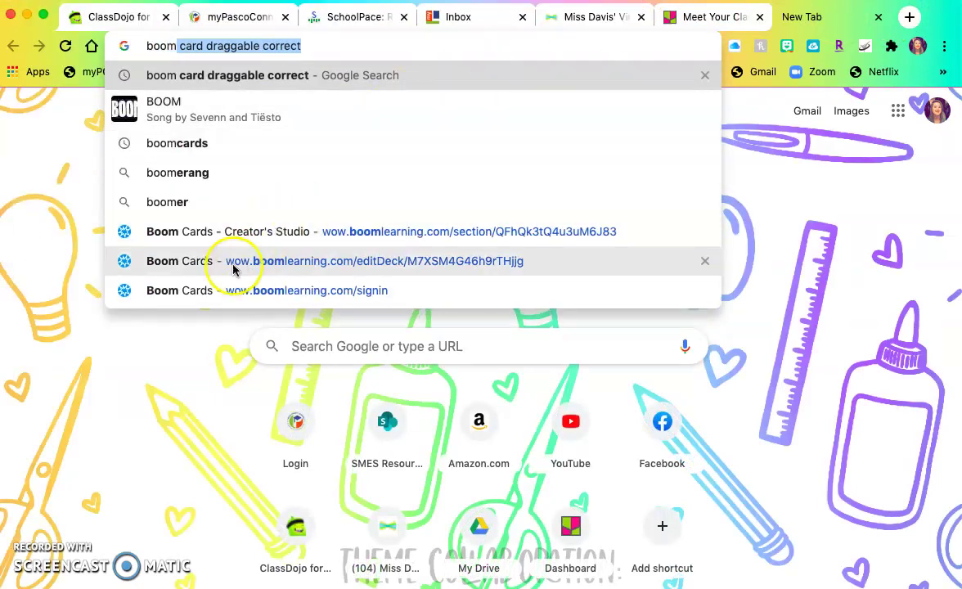
pyautogui.click(194, 300)
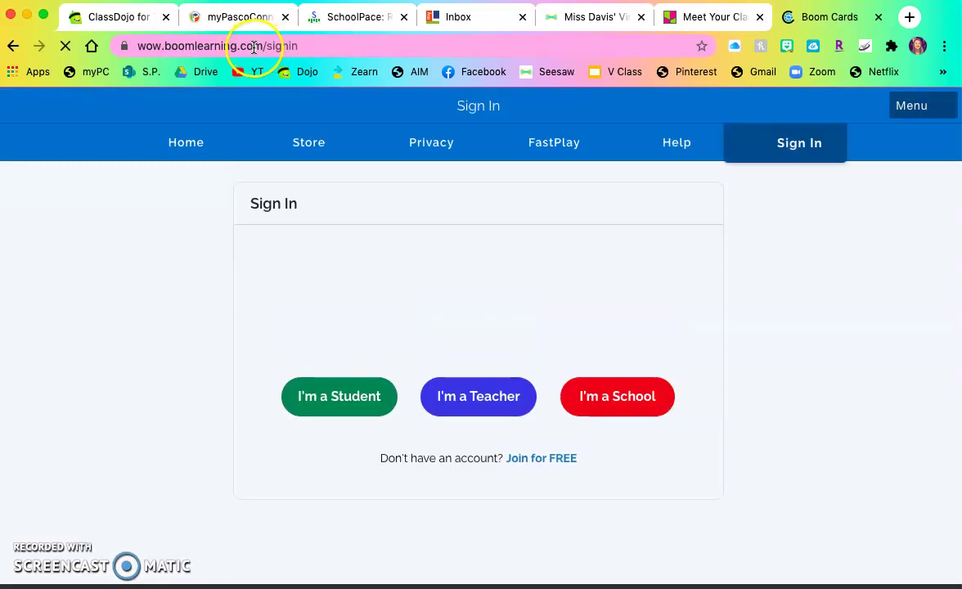
pyautogui.click(244, 46)
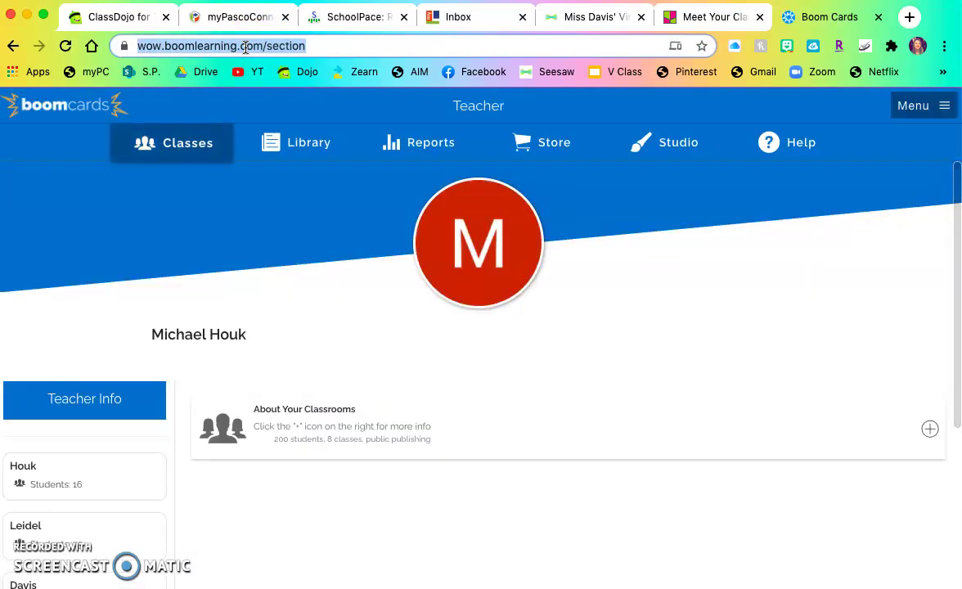
pyautogui.click(217, 20)
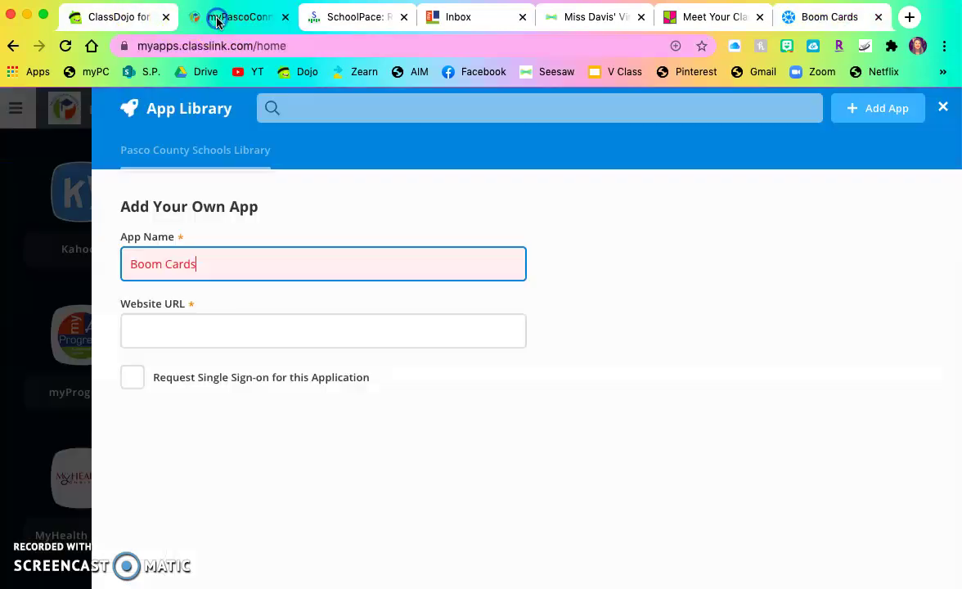
pyautogui.click(200, 331)
pyautogui.write('https://wow.boomlearning.com/section')
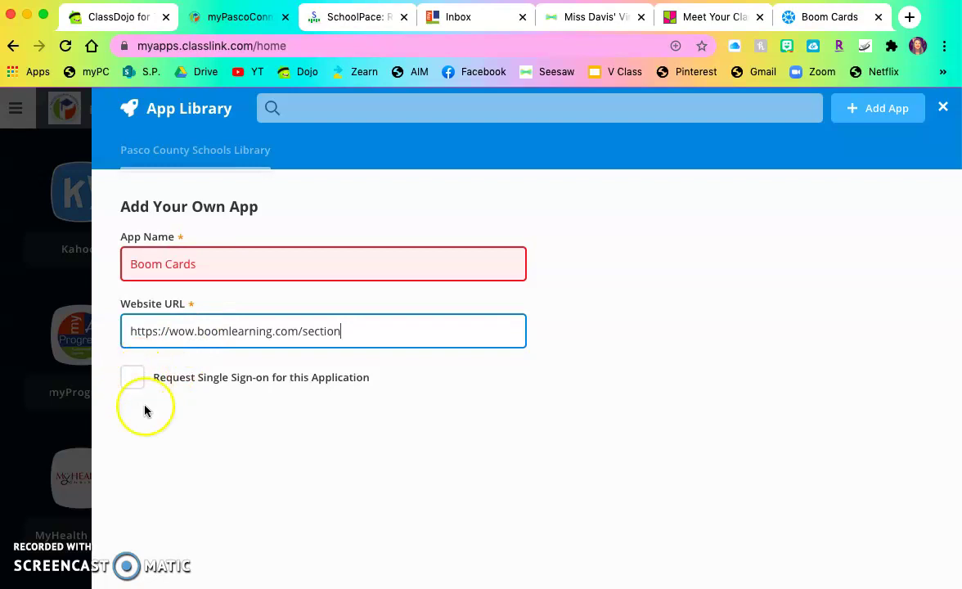
pyautogui.click(134, 378)
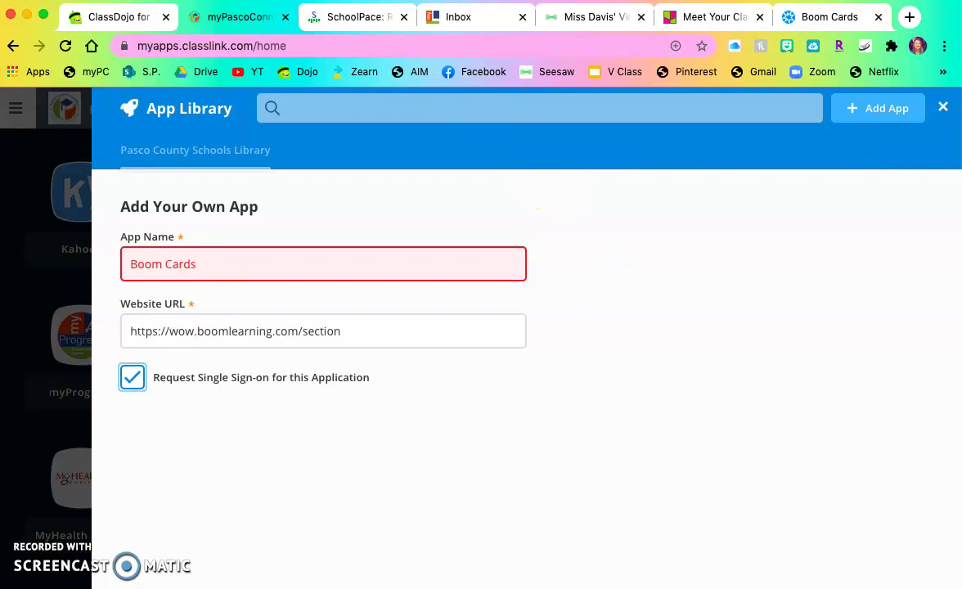
# - Change the new app's name to "Boom Card" and submit its details
pyautogui.click(250, 268)
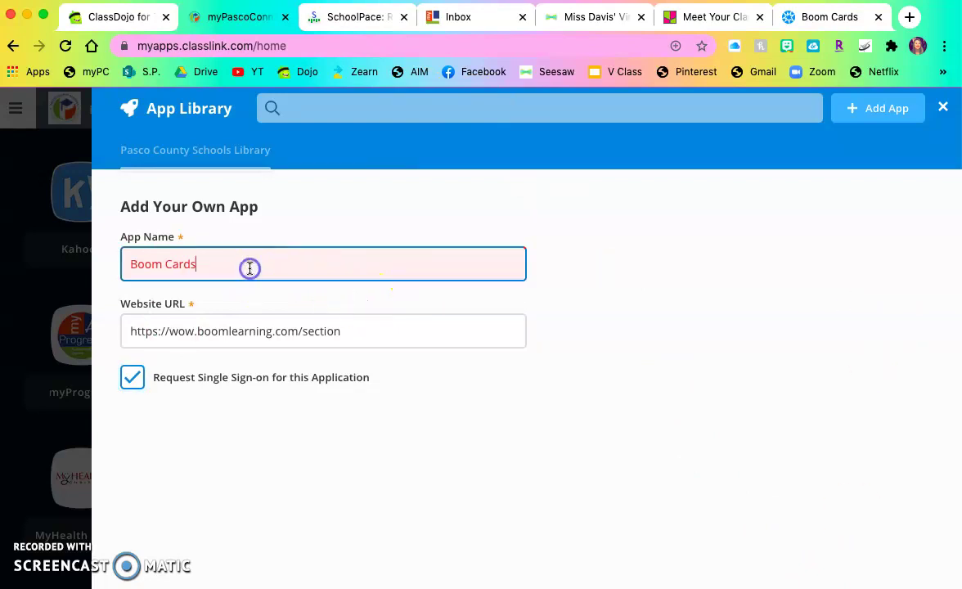
pyautogui.press('BackSpace')
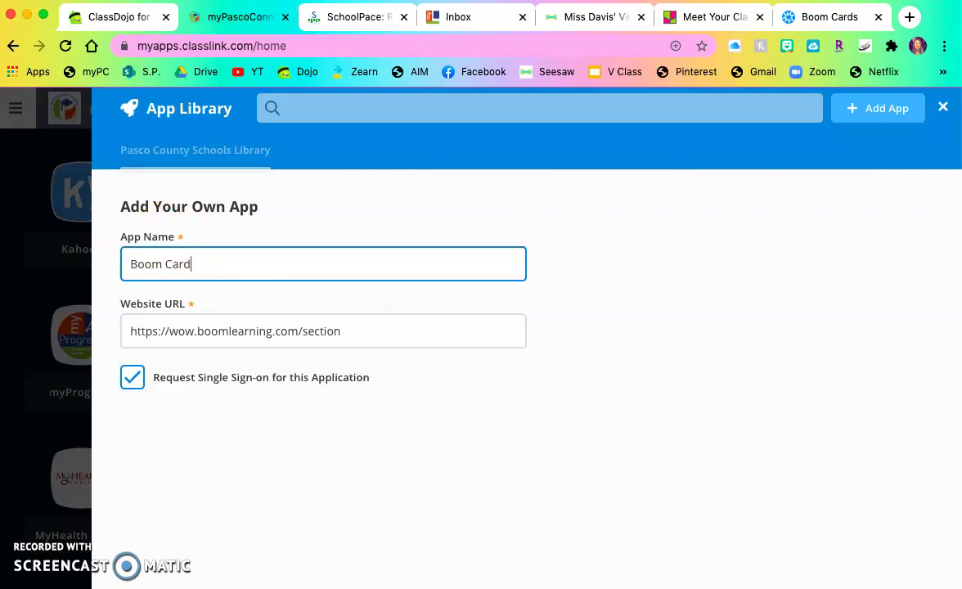
pyautogui.press('Return')
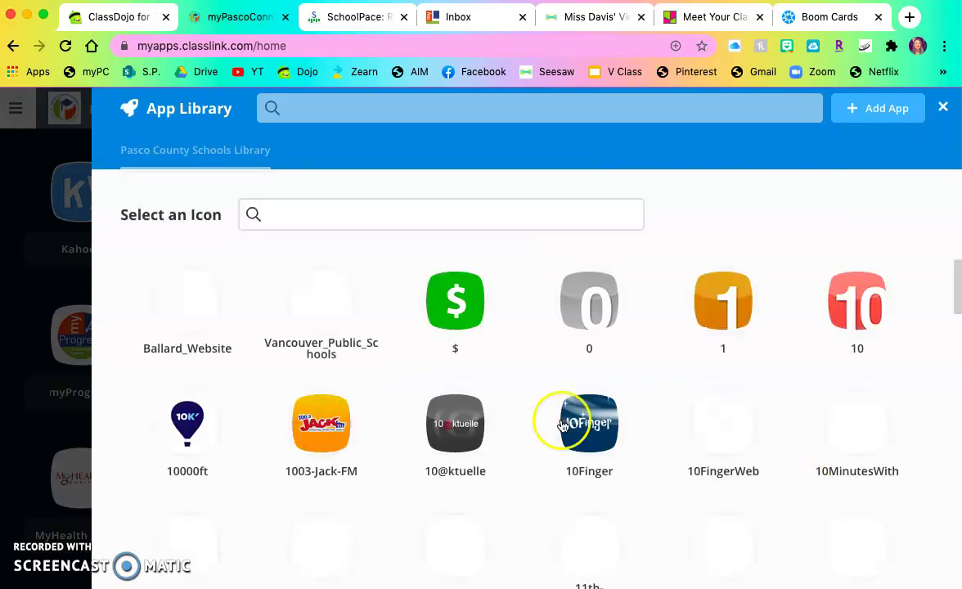
# - Search the icons for "boom cards", choose the grey "0" icon for the app, and return to the app home page
pyautogui.click(451, 214)
pyautogui.write('b')
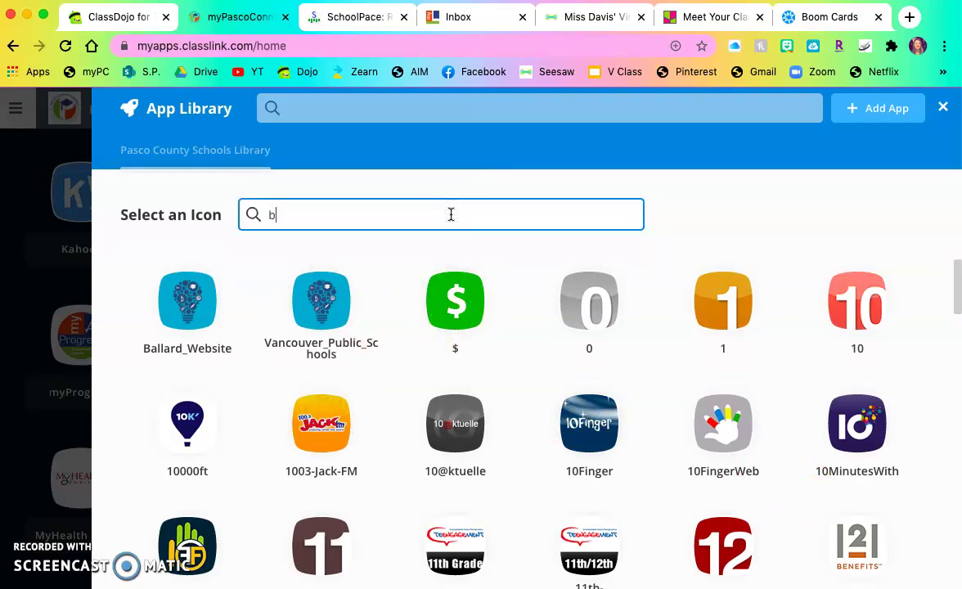
pyautogui.write('oom cards')
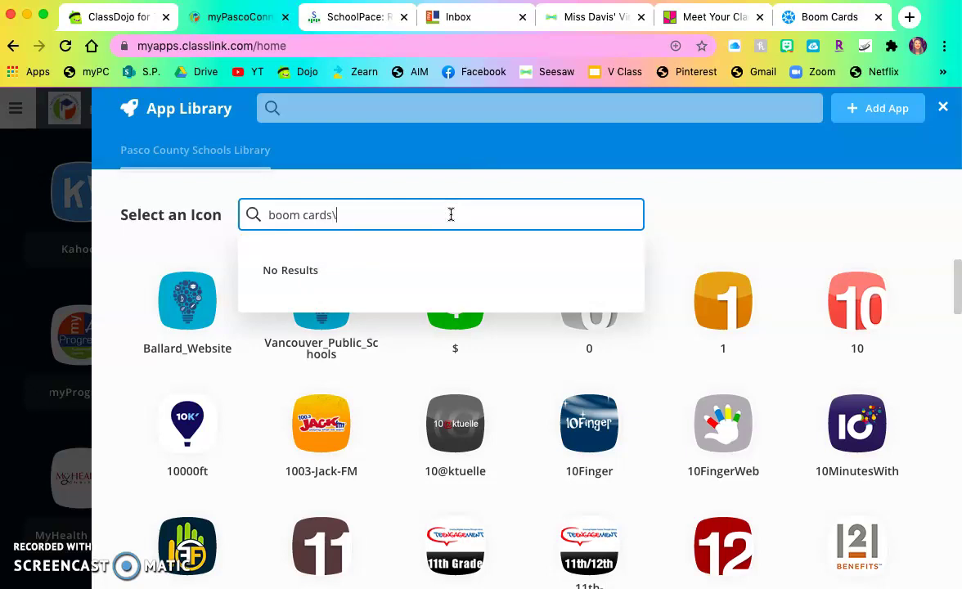
pyautogui.click(834, 208)
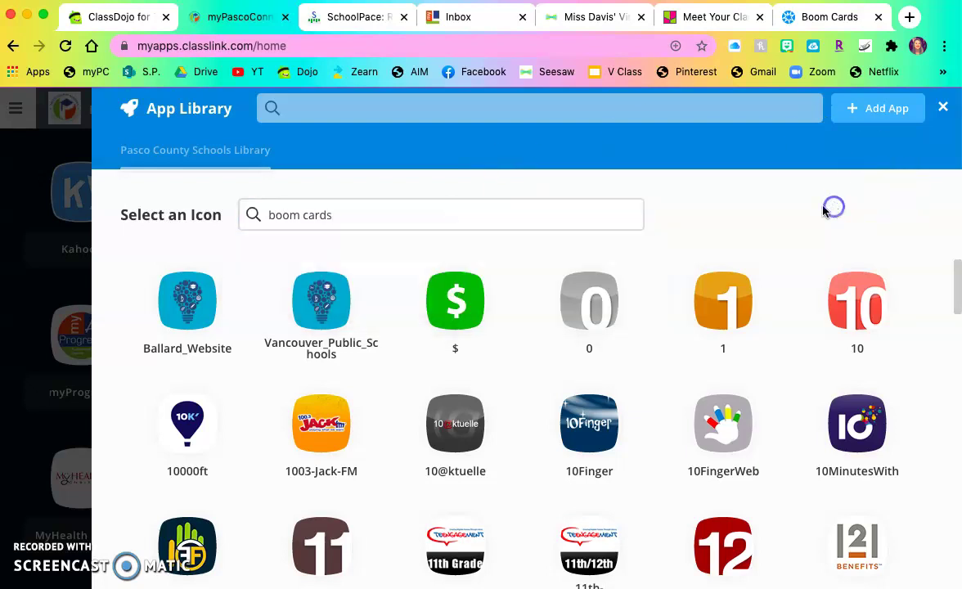
pyautogui.click(587, 312)
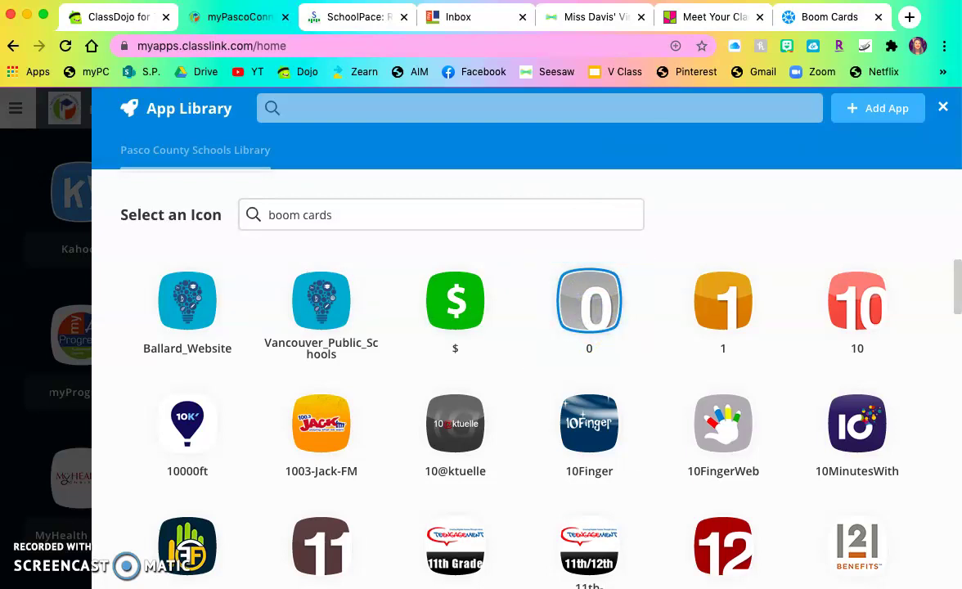
pyautogui.press('Escape')
pyautogui.scroll(-5, 831, 427)
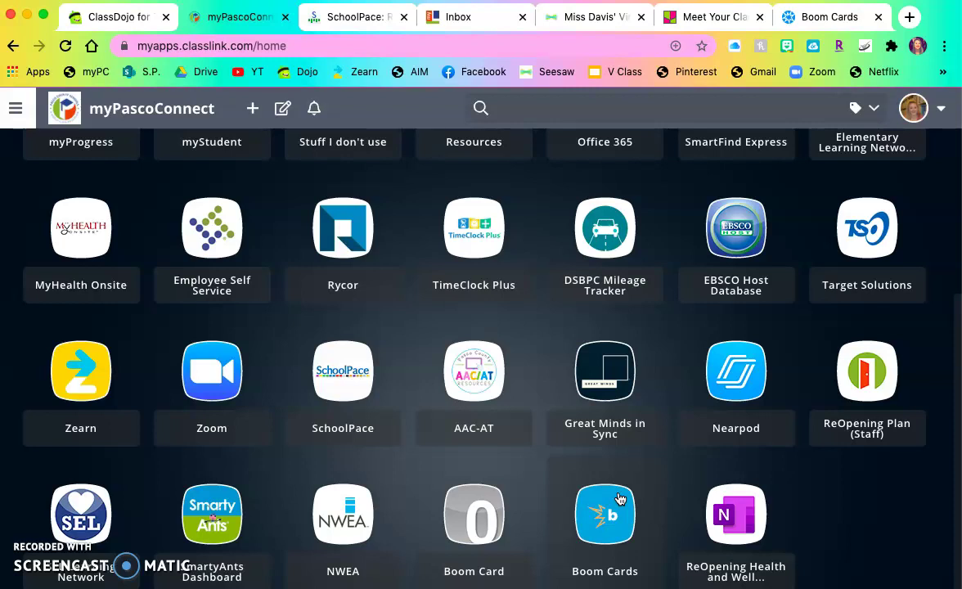
pyautogui.click(253, 108)
pyautogui.click(876, 110)
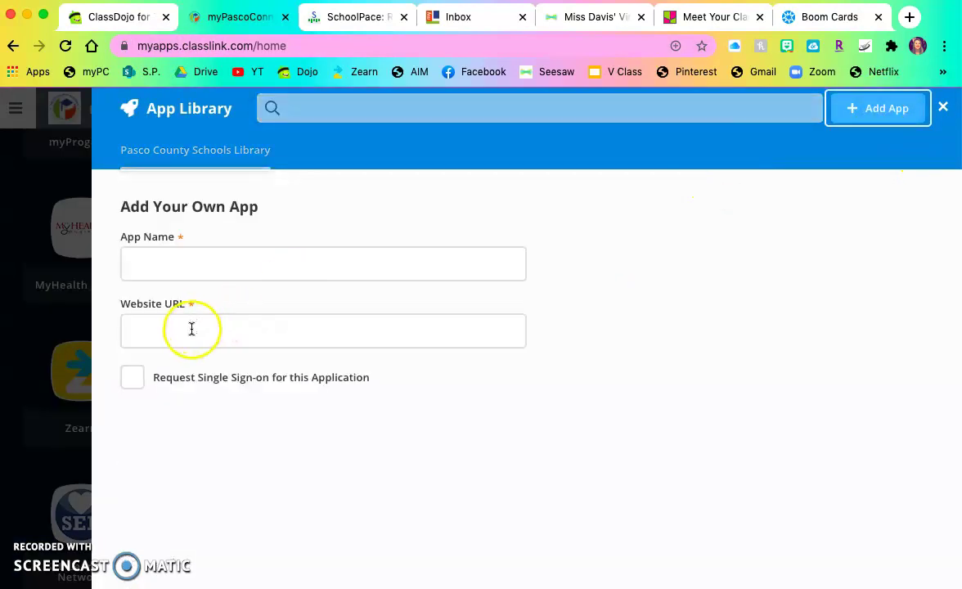
pyautogui.click(189, 262)
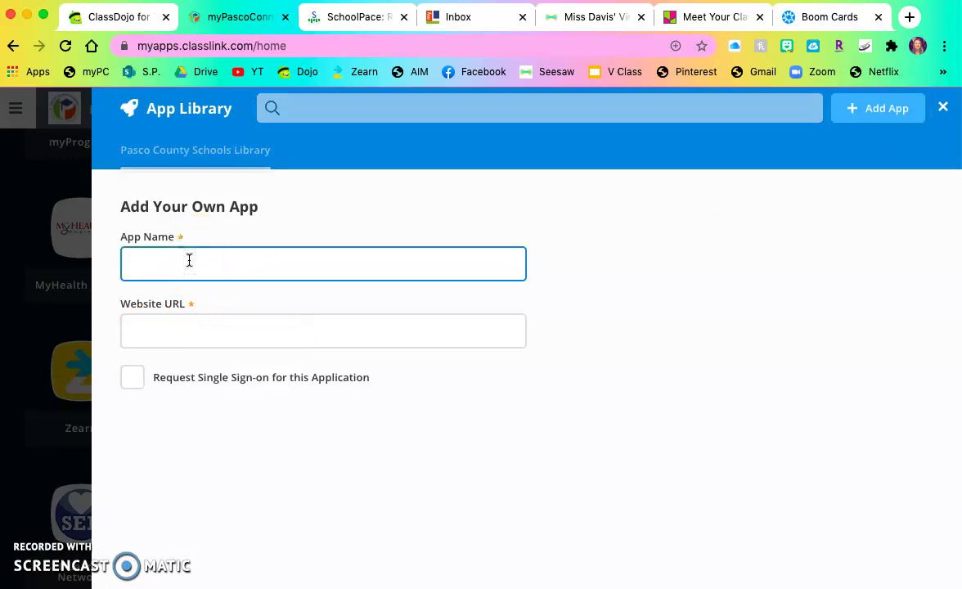
pyautogui.click(769, 376)
# - Look over the app tiles on the home page, including the new Boom Card tile
pyautogui.scroll(4, 770, 374)
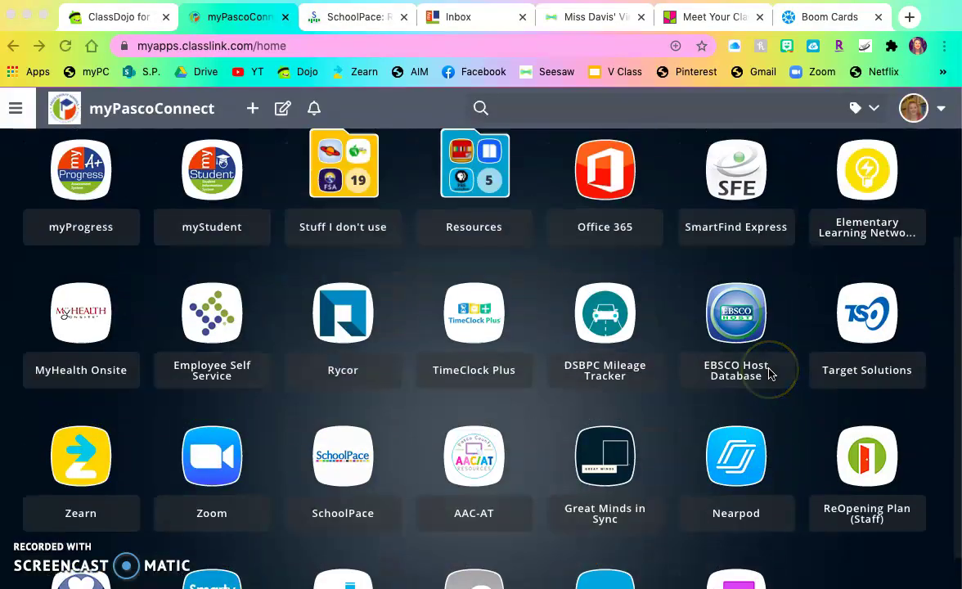
pyautogui.scroll(2, 769, 374)
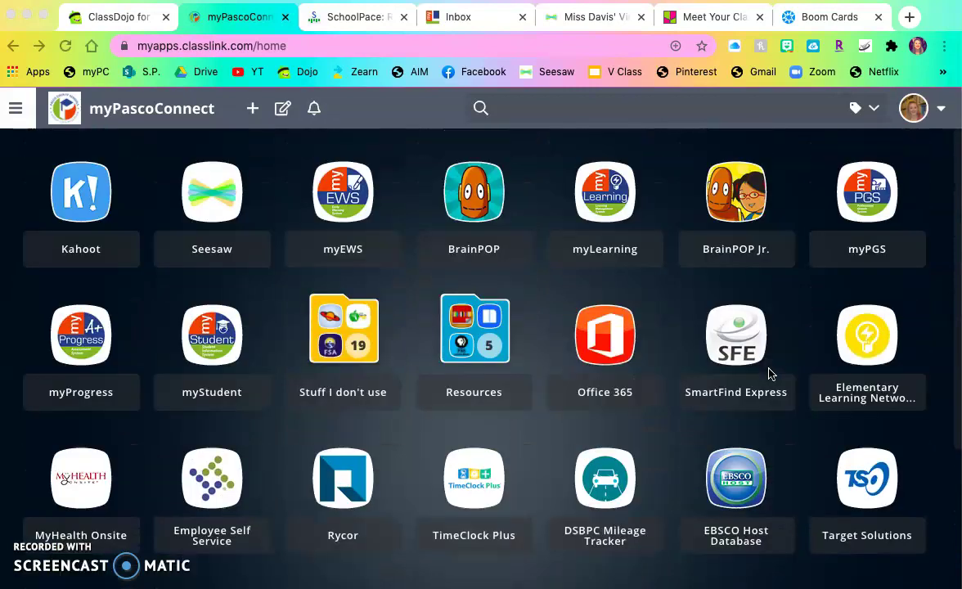
pyautogui.scroll(-4, 769, 374)
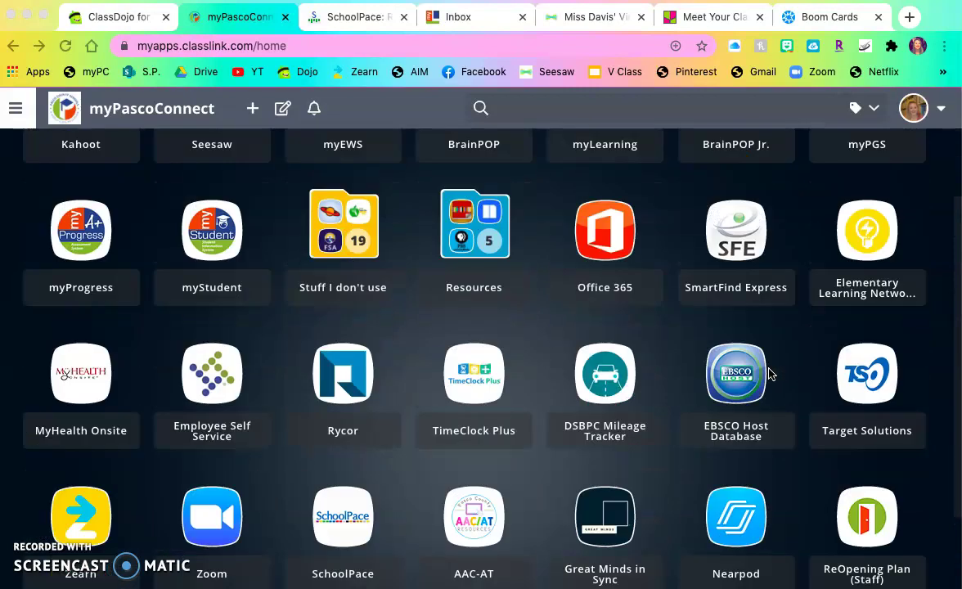
pyautogui.scroll(-2, 770, 374)
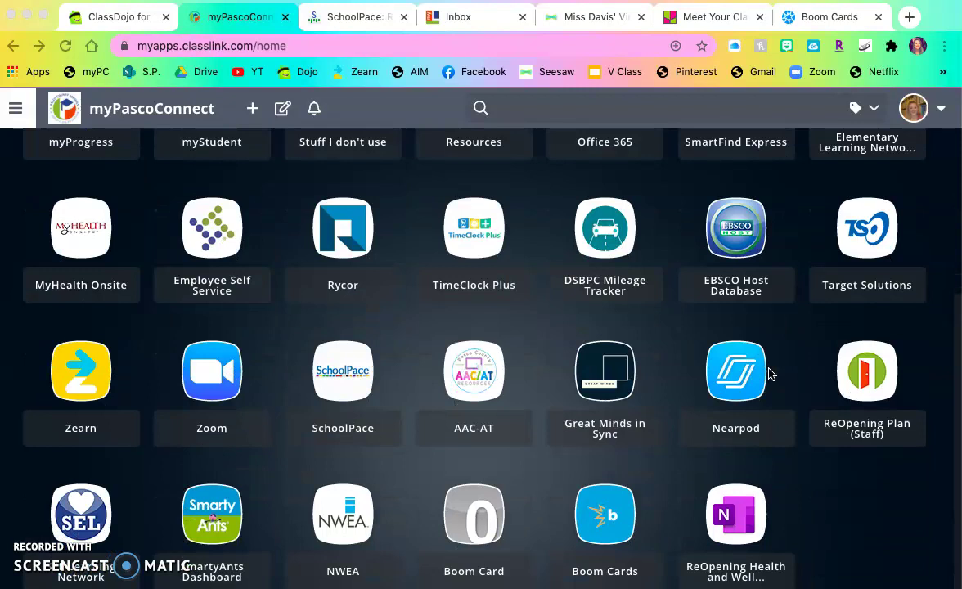
pyautogui.scroll(5, 769, 374)
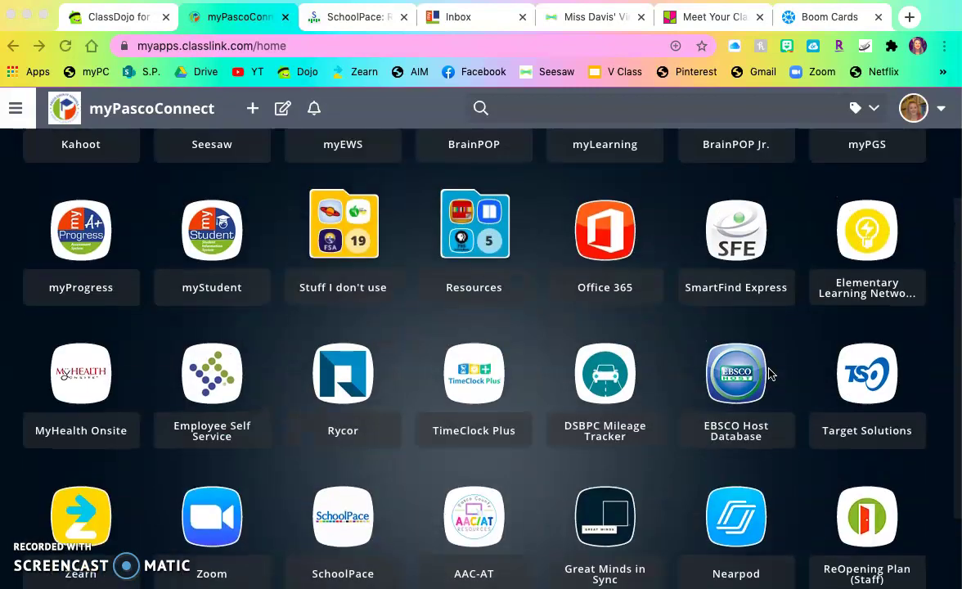
pyautogui.scroll(2, 769, 374)
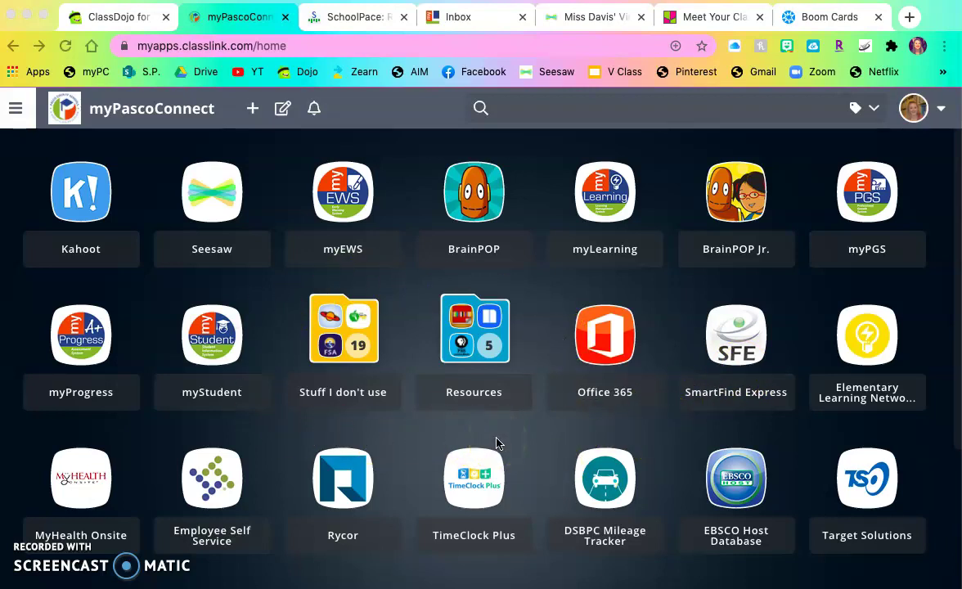
# - Look over the home page apps and the contents of the "Stuff I don't use" folder, and close the folder
pyautogui.scroll(-3, 496, 443)
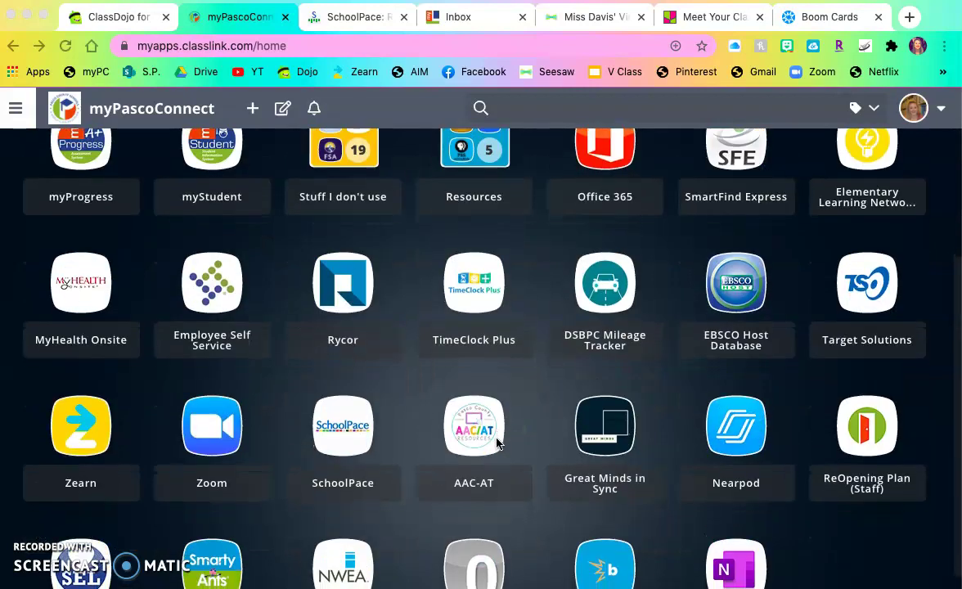
pyautogui.scroll(3, 496, 443)
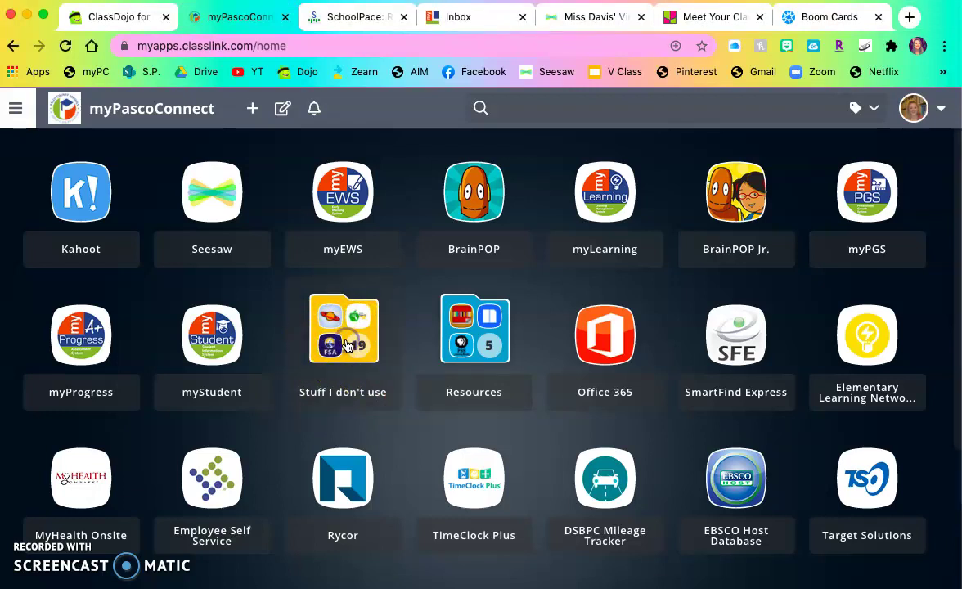
pyautogui.click(324, 315)
pyautogui.scroll(-5, 560, 344)
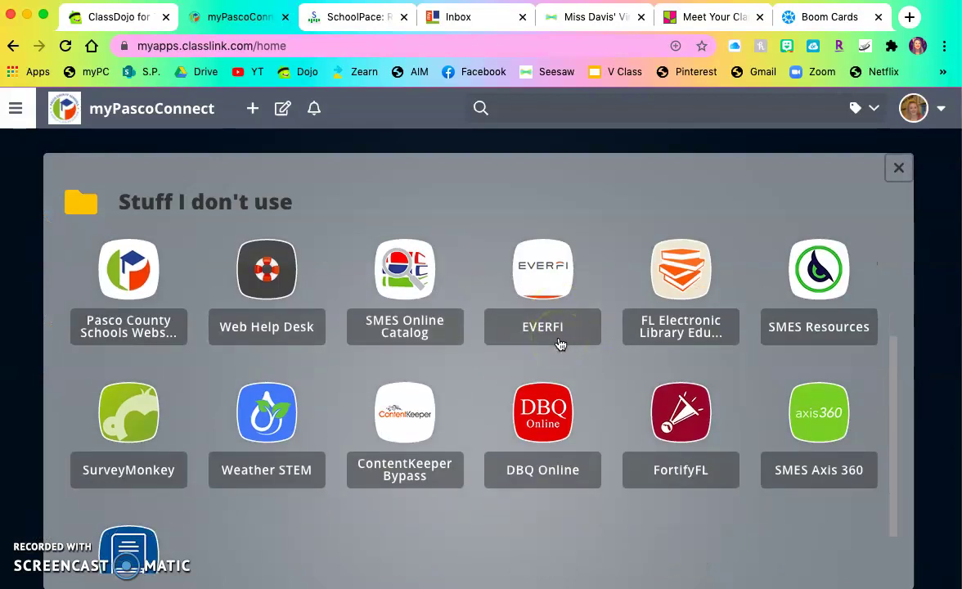
pyautogui.scroll(5, 560, 344)
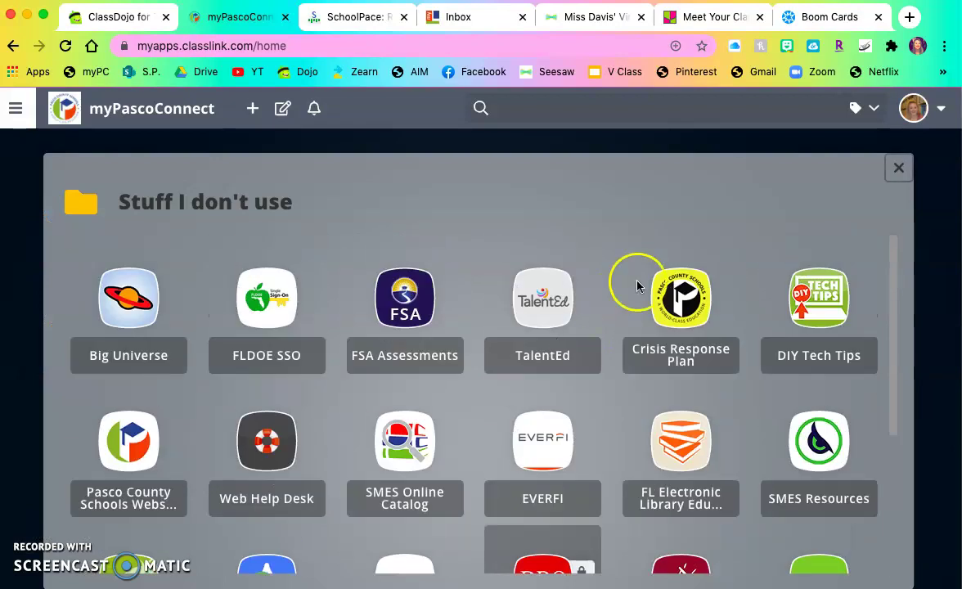
pyautogui.click(898, 168)
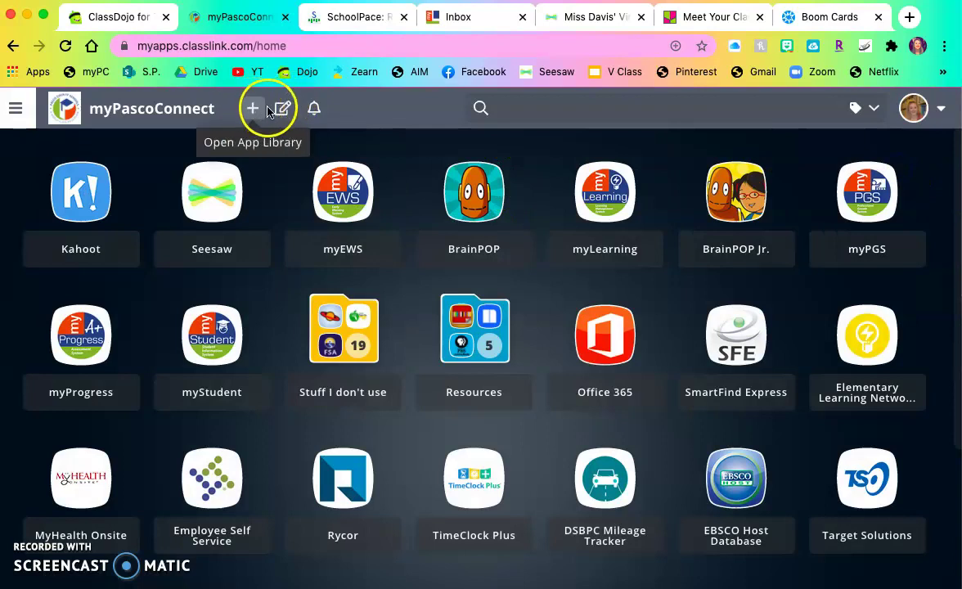
# - Create a new home page folder named "Do Not Use" with the colour #515a67
pyautogui.click(282, 109)
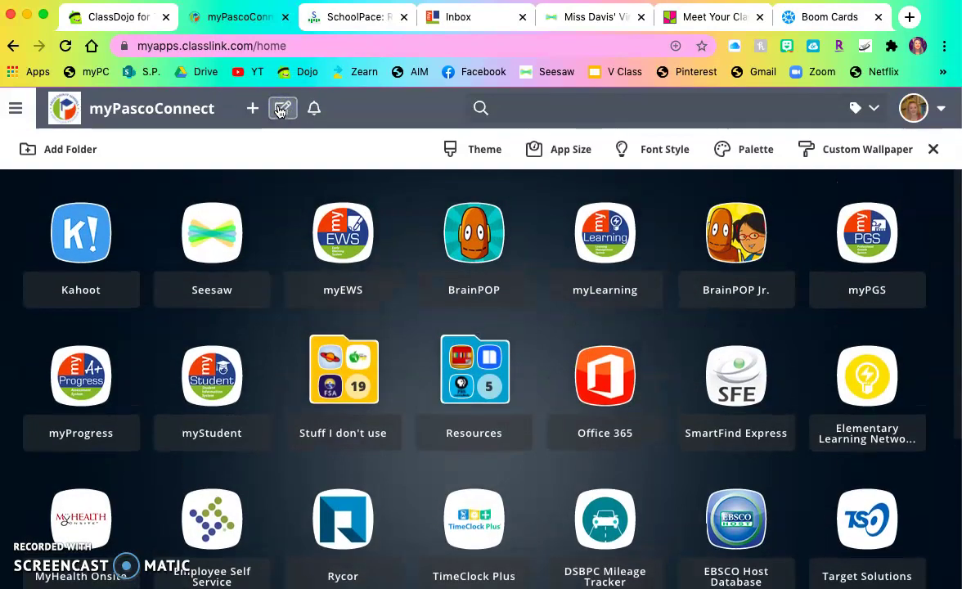
pyautogui.click(36, 150)
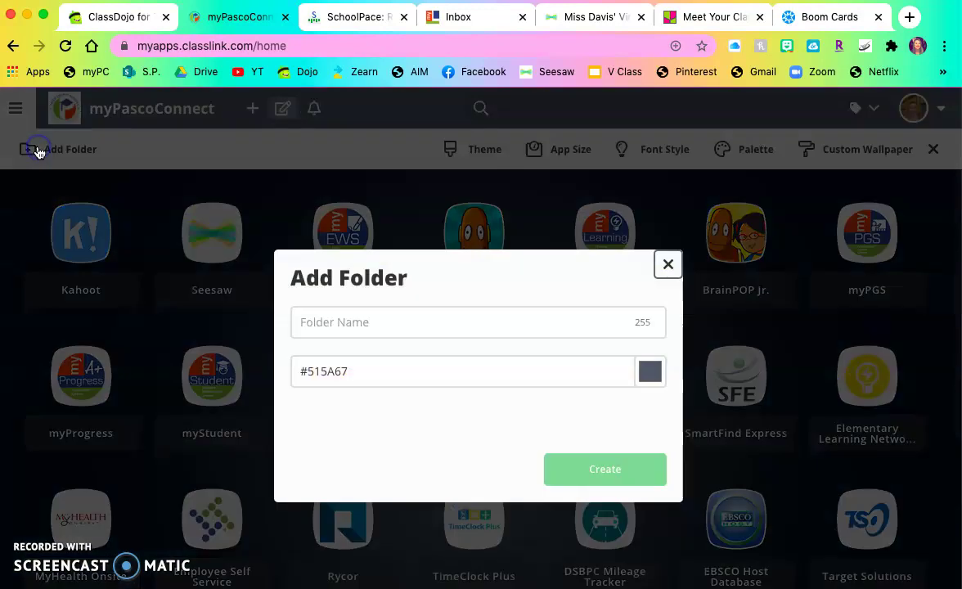
pyautogui.click(349, 324)
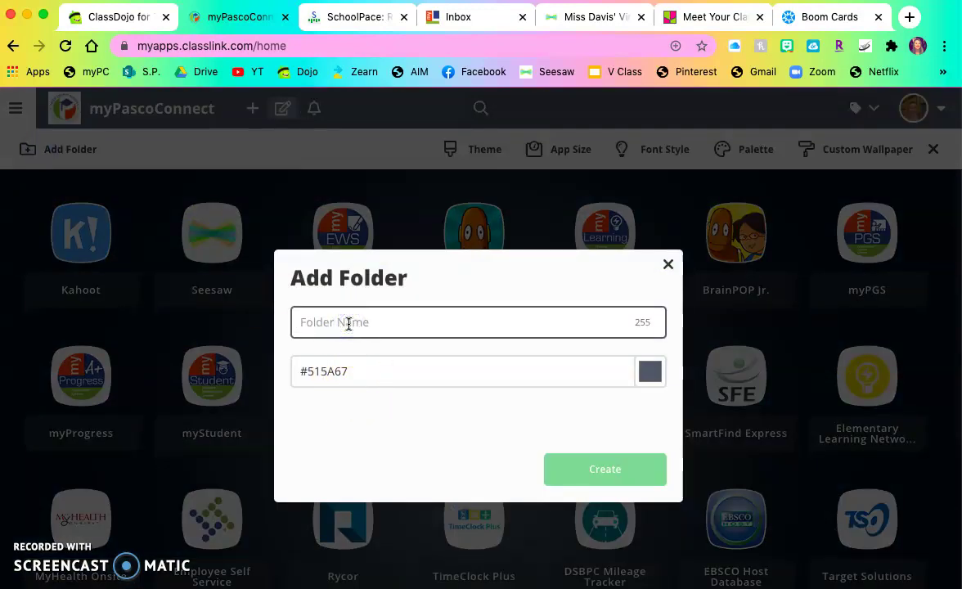
pyautogui.write('Do N')
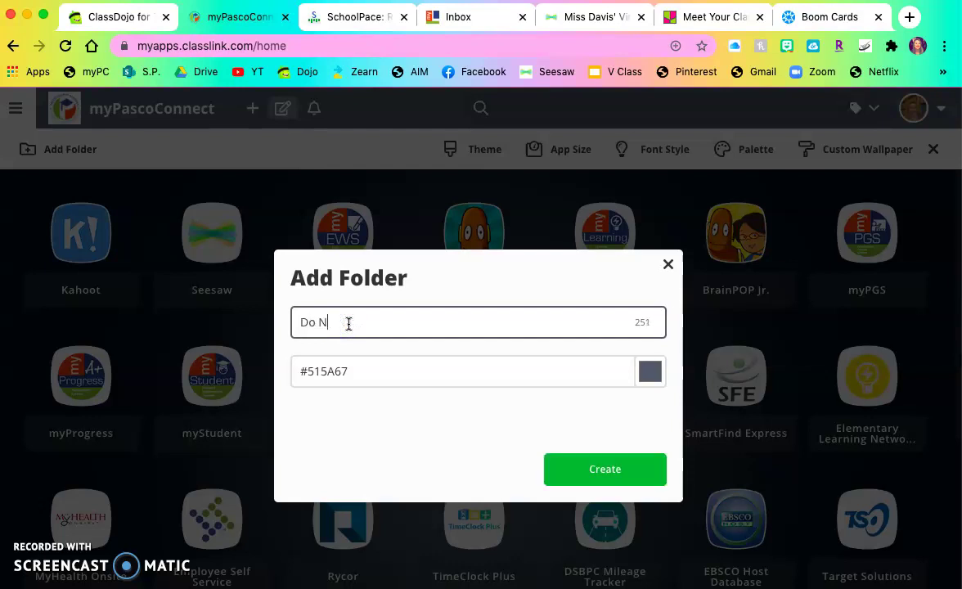
pyautogui.write('ot Use')
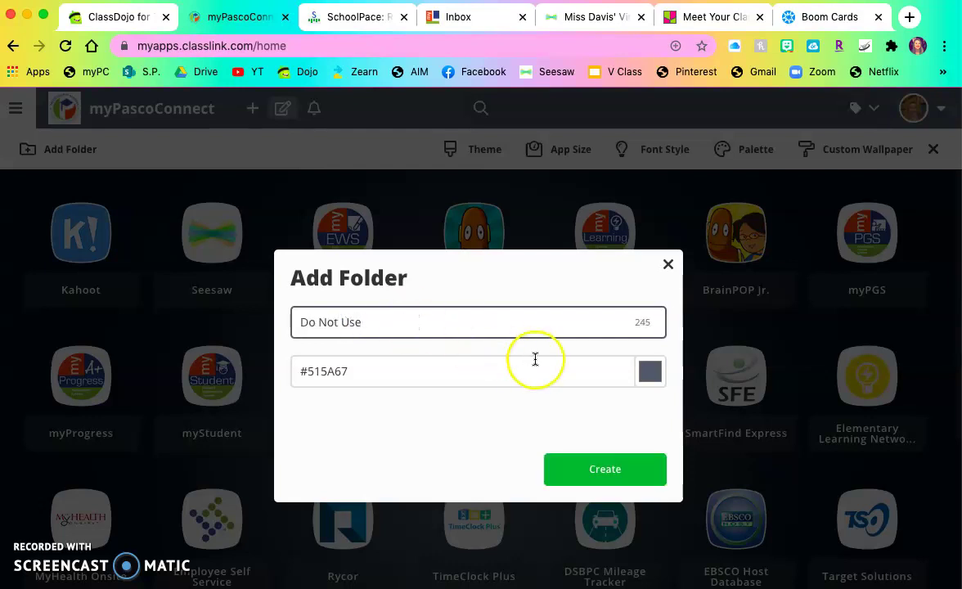
pyautogui.click(648, 374)
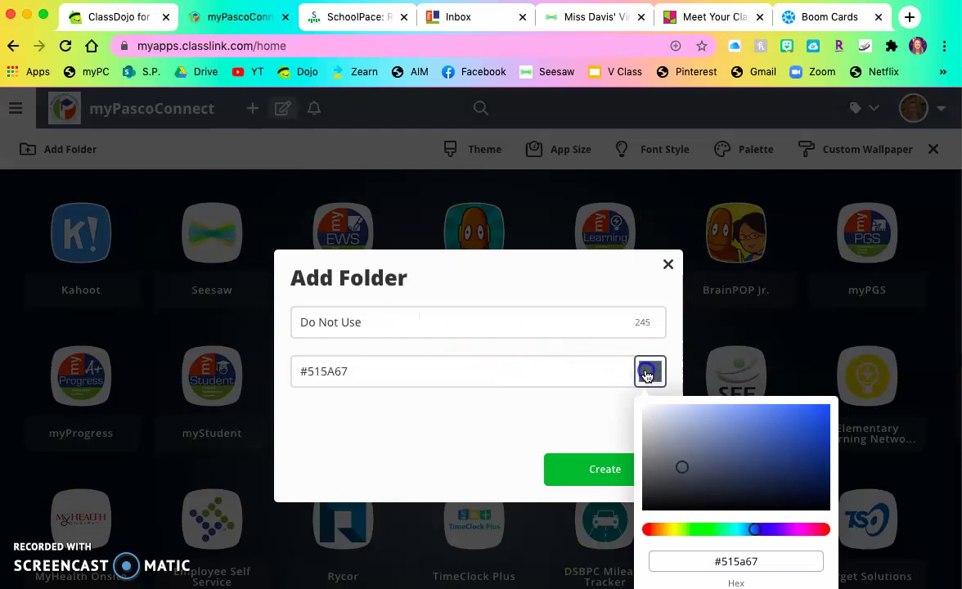
pyautogui.click(559, 404)
pyautogui.click(624, 467)
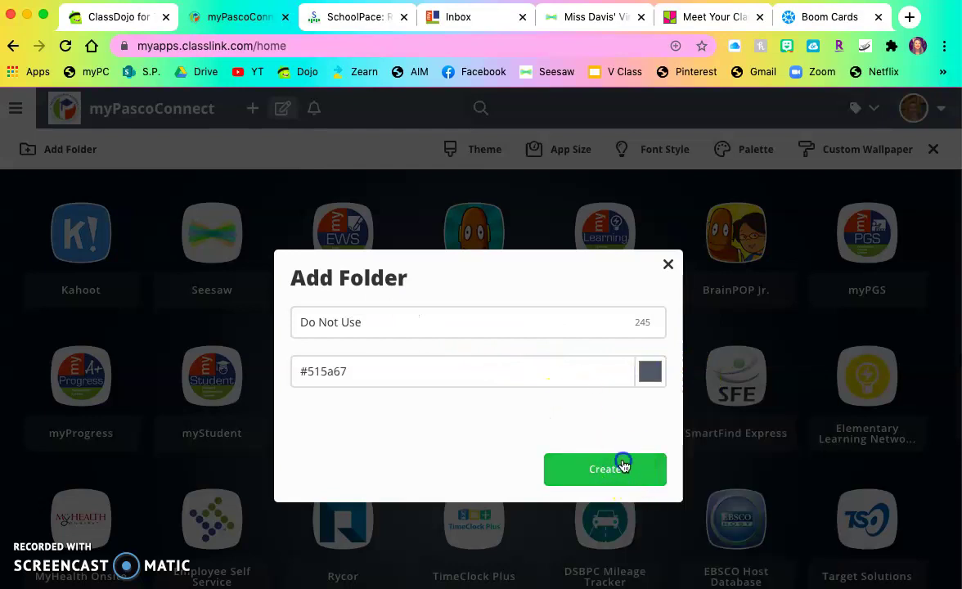
# - Add the AAC-AT app to the "Do Not Use" folder
pyautogui.scroll(-5, 386, 426)
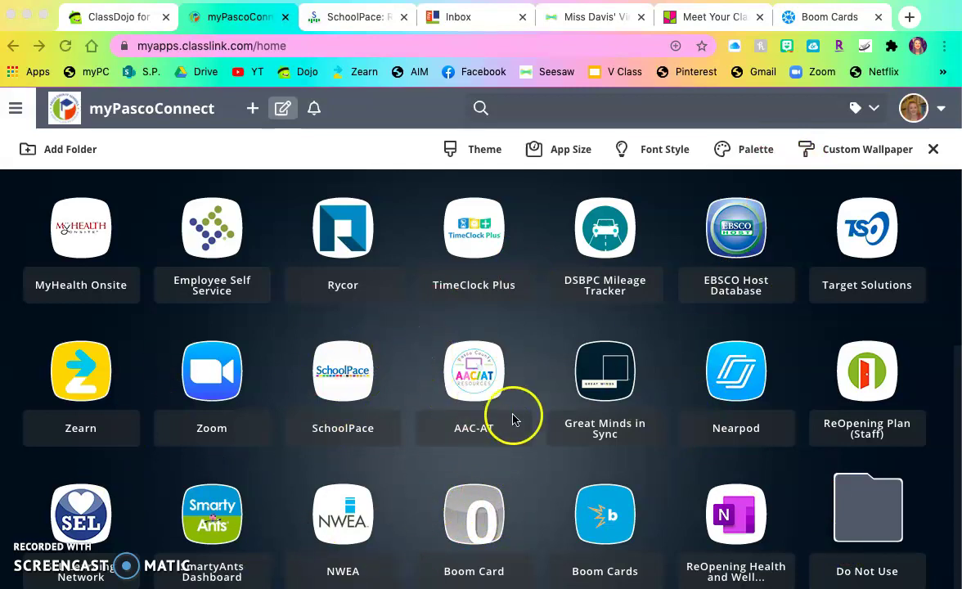
pyautogui.rightClick(488, 376)
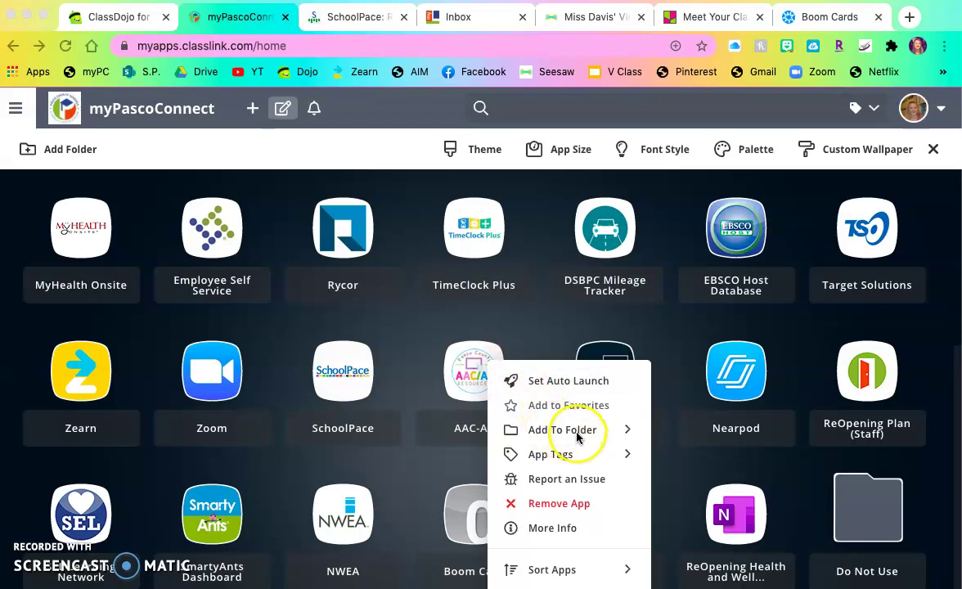
pyautogui.click(575, 432)
pyautogui.rightClick(457, 396)
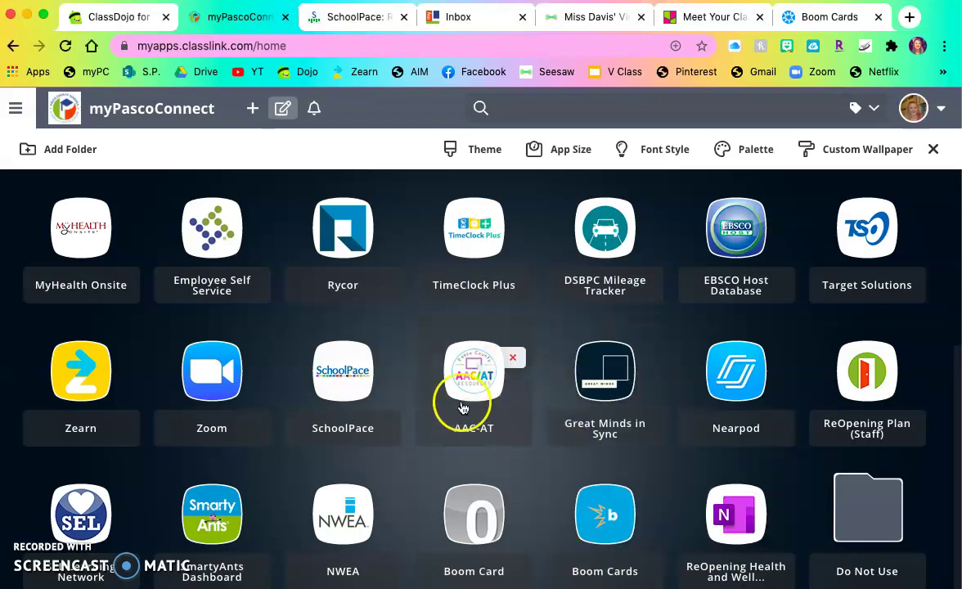
pyautogui.click(537, 434)
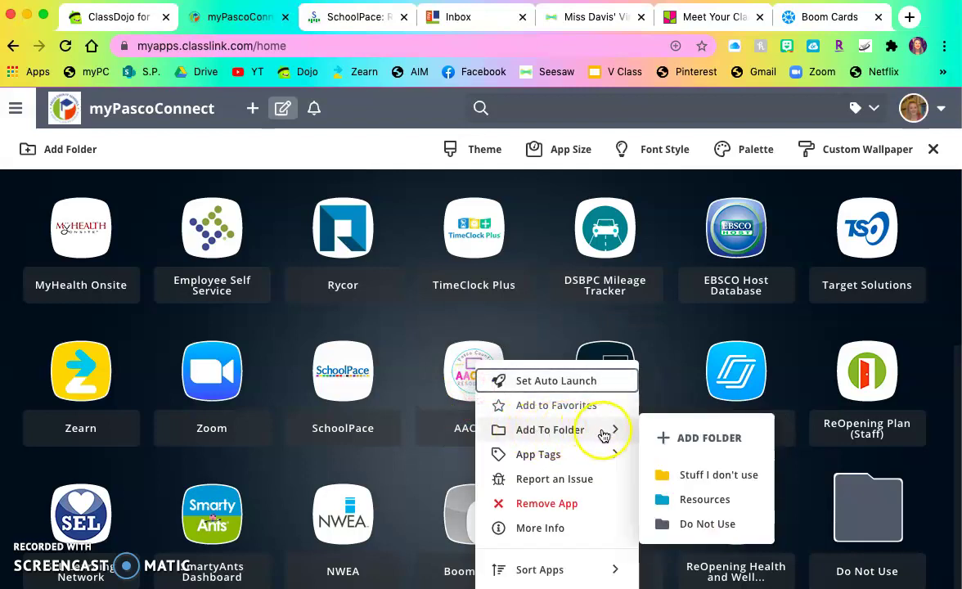
pyautogui.click(700, 524)
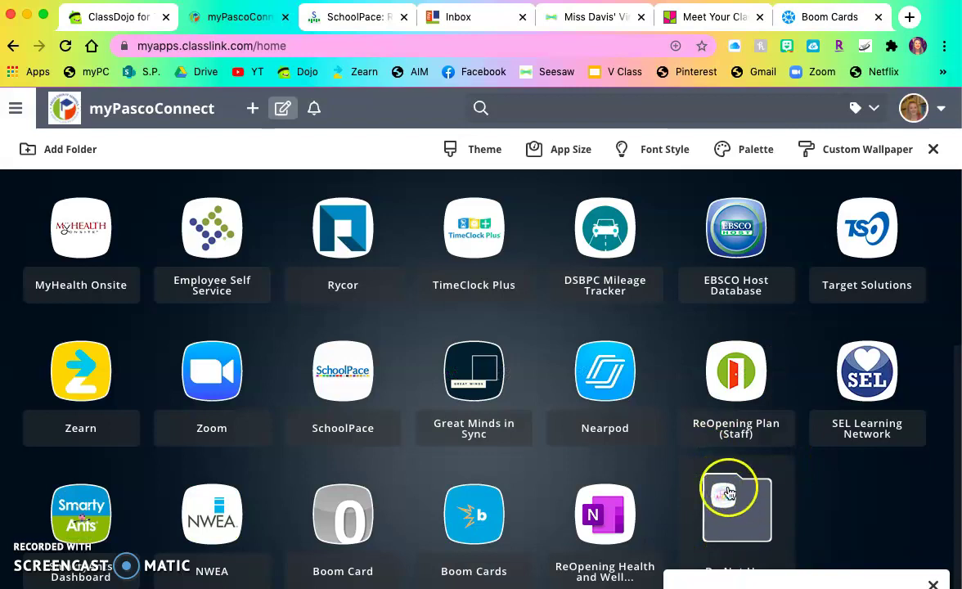
pyautogui.click(721, 507)
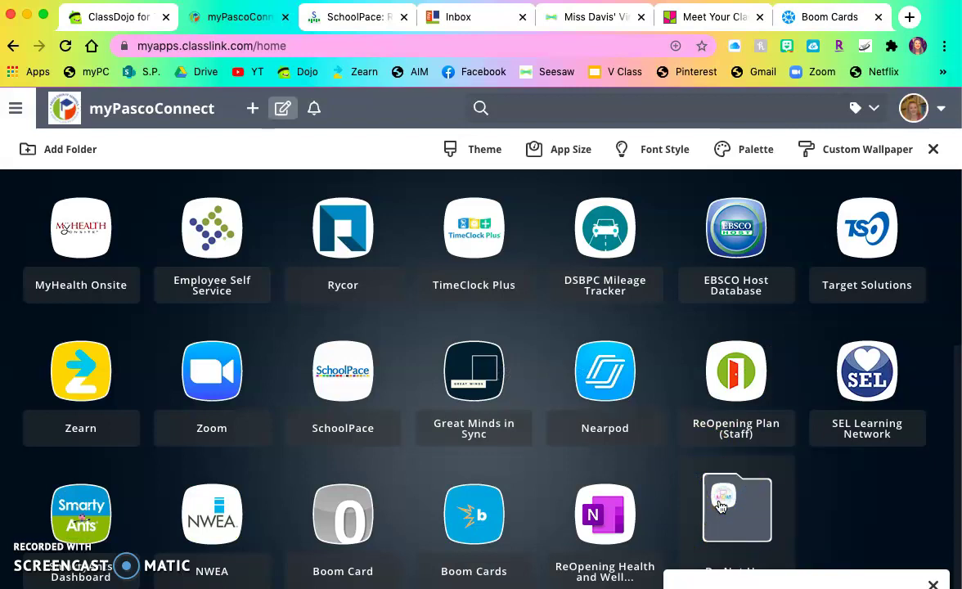
pyautogui.moveTo(721, 507); pyautogui.dragTo(745, 555)
pyautogui.click(425, 530)
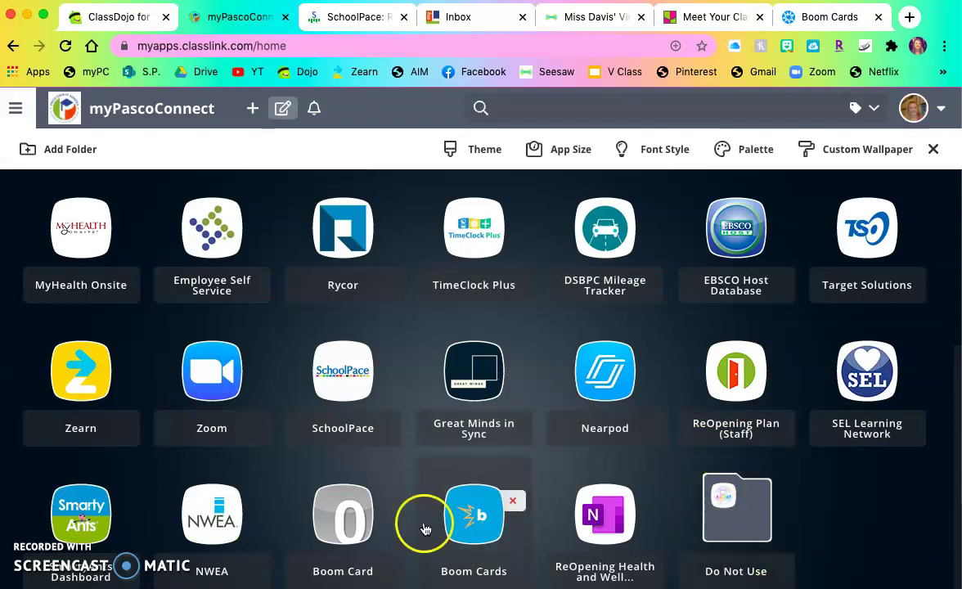